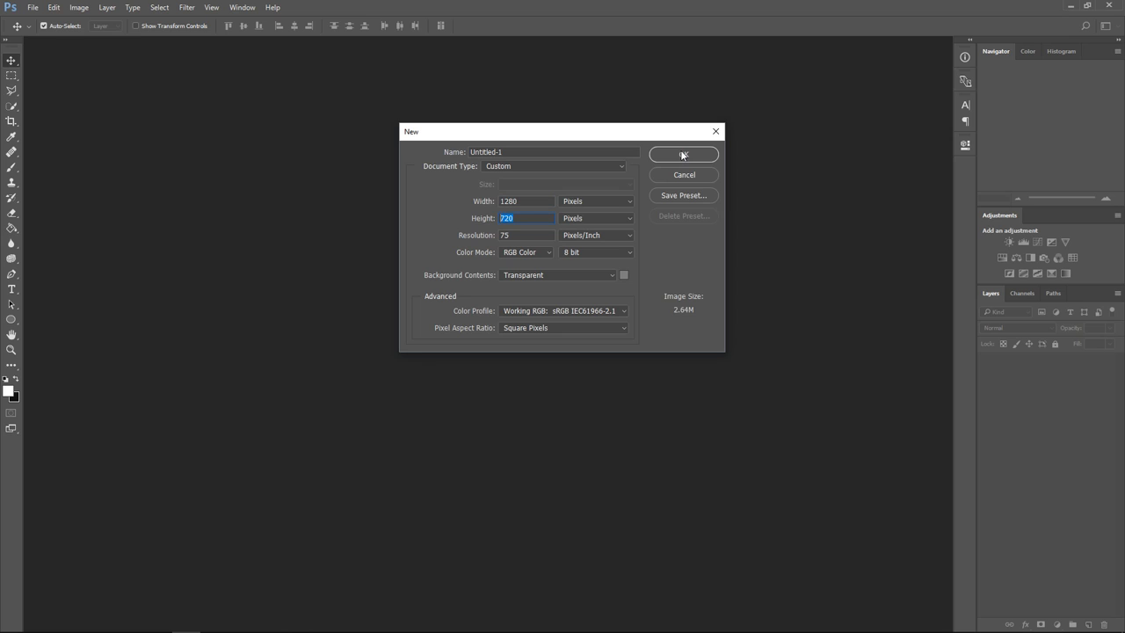
- Fill the blank canvas layer with the near-black color #131313 using the Paint Bucket
left_click(12, 230)
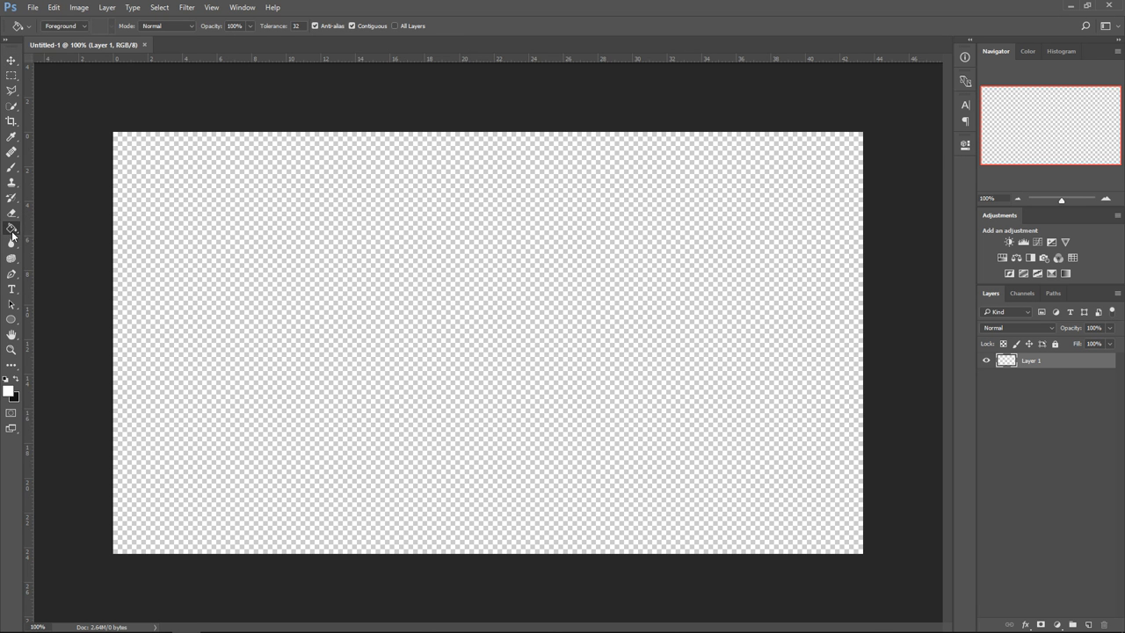
left_click(9, 392)
left_click(545, 269)
left_click(503, 265)
left_click(765, 121)
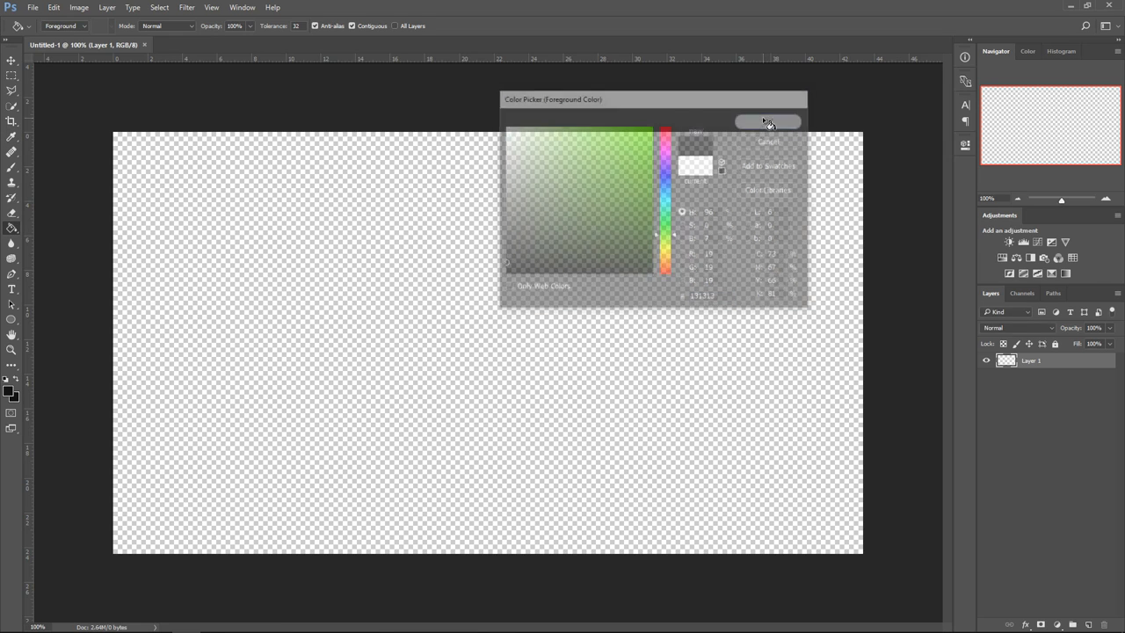
left_click(503, 303)
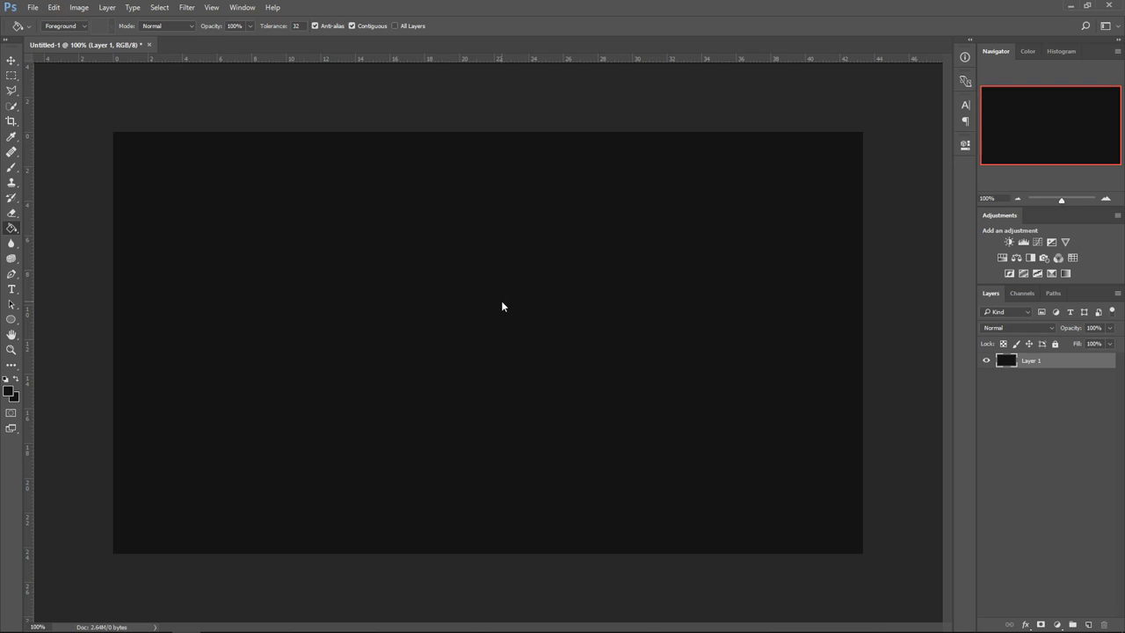
- Add a text box across the canvas containing the word GOLD in white (#ffffff)
left_click(9, 290)
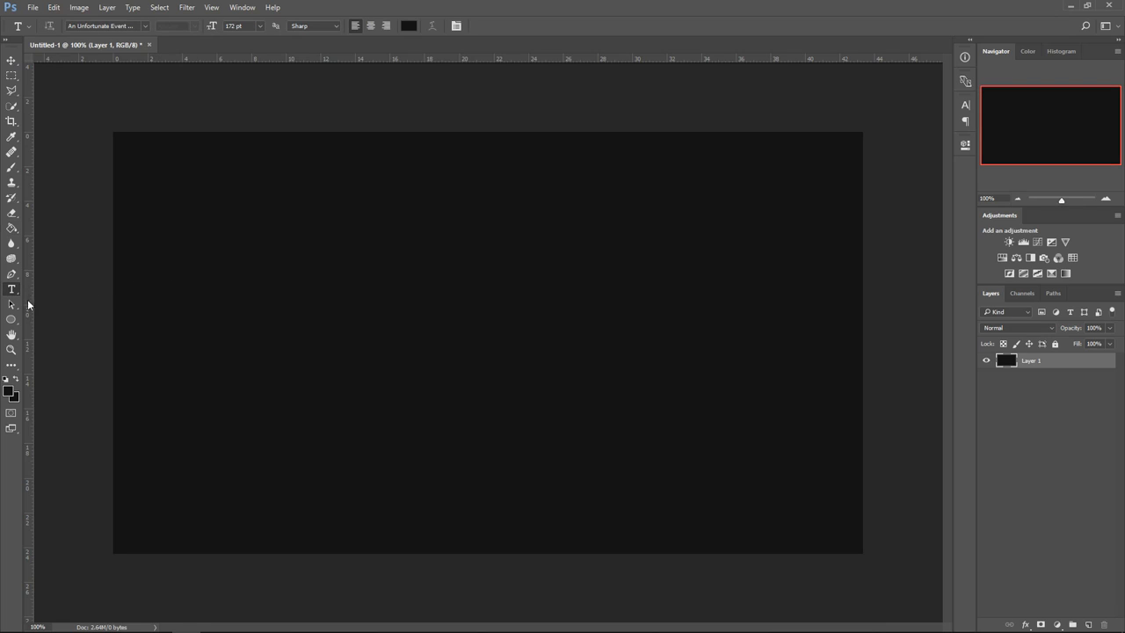
left_click(9, 393)
type("ffffff")
left_click(788, 123)
left_click_drag(176, 216, 708, 454)
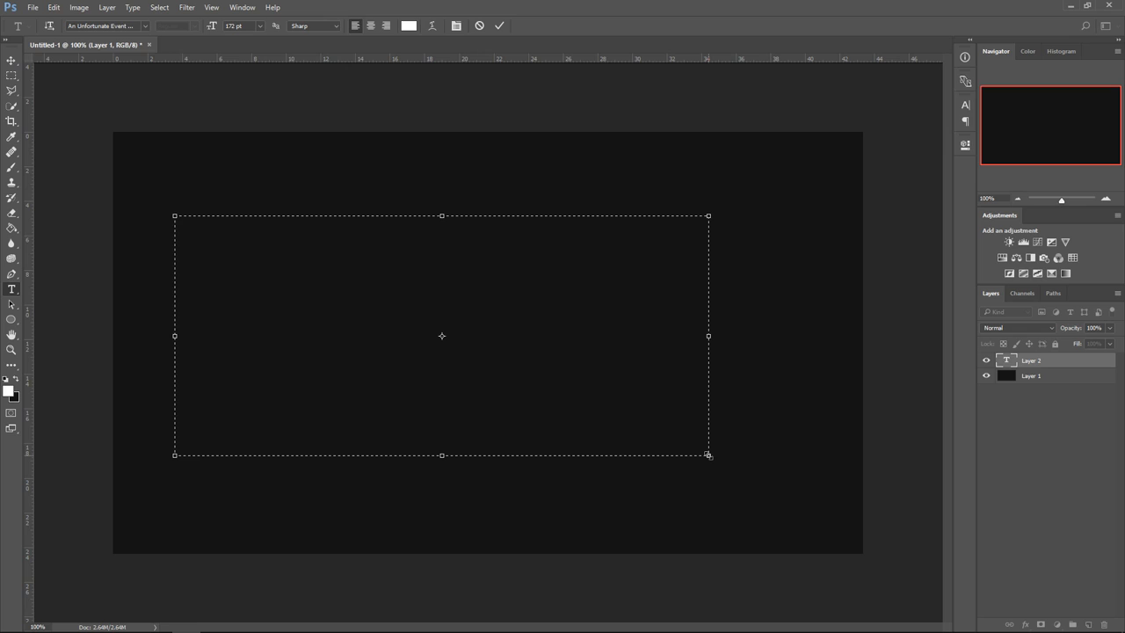
type("GOLD")
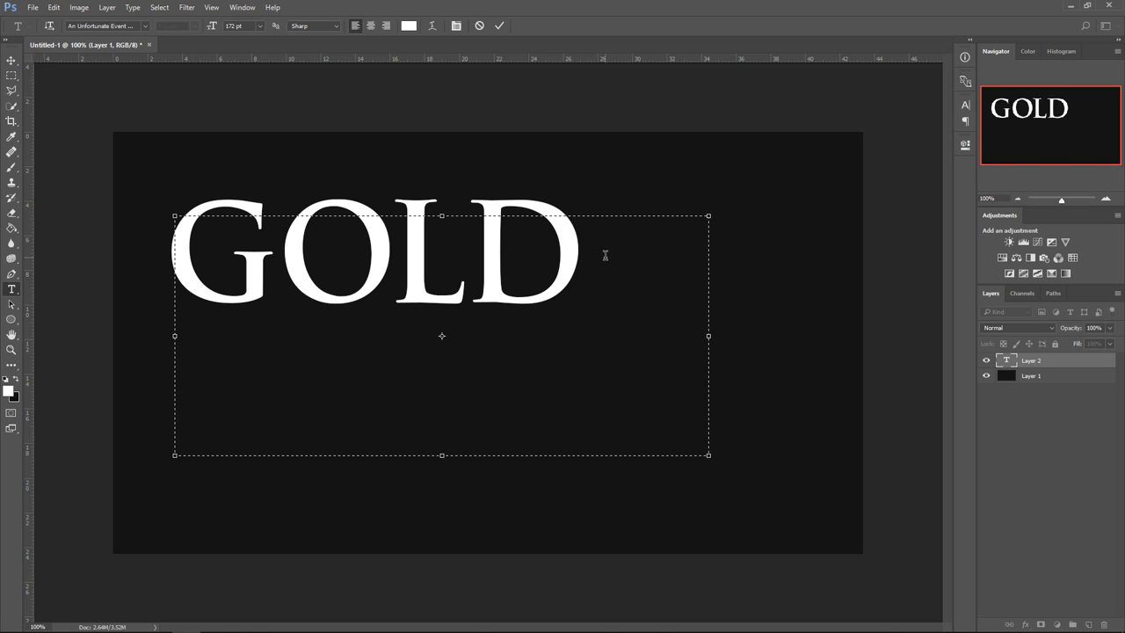
- Set the font of the GOLD text to An Unfortunate Event DeWarped
left_click_drag(613, 254, 201, 199)
left_click(143, 28)
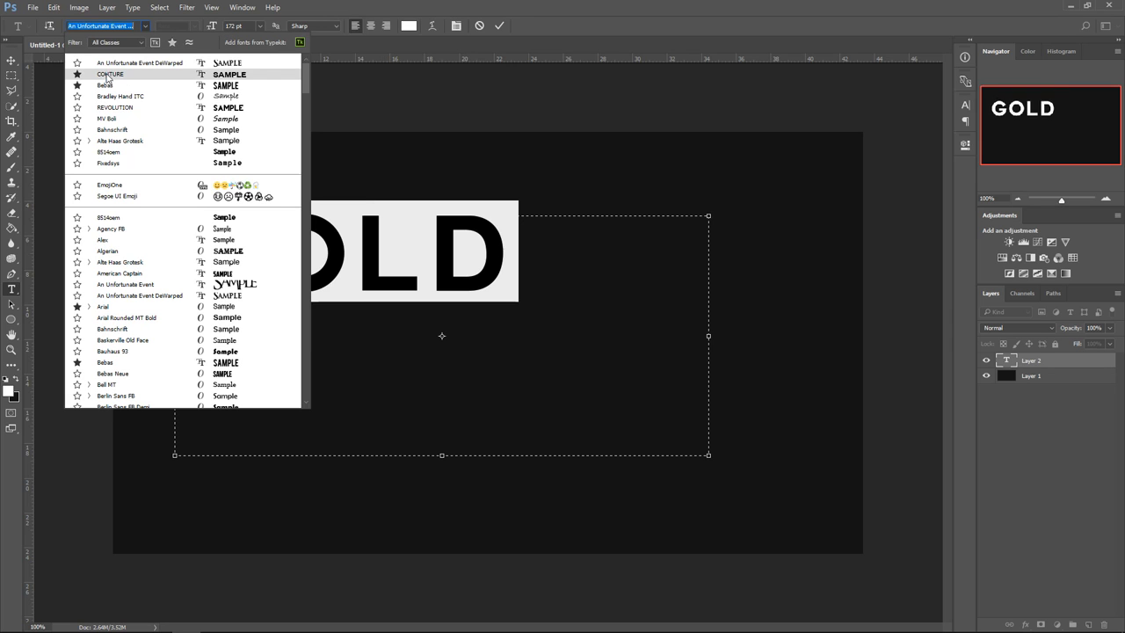
left_click(155, 68)
left_click(655, 263)
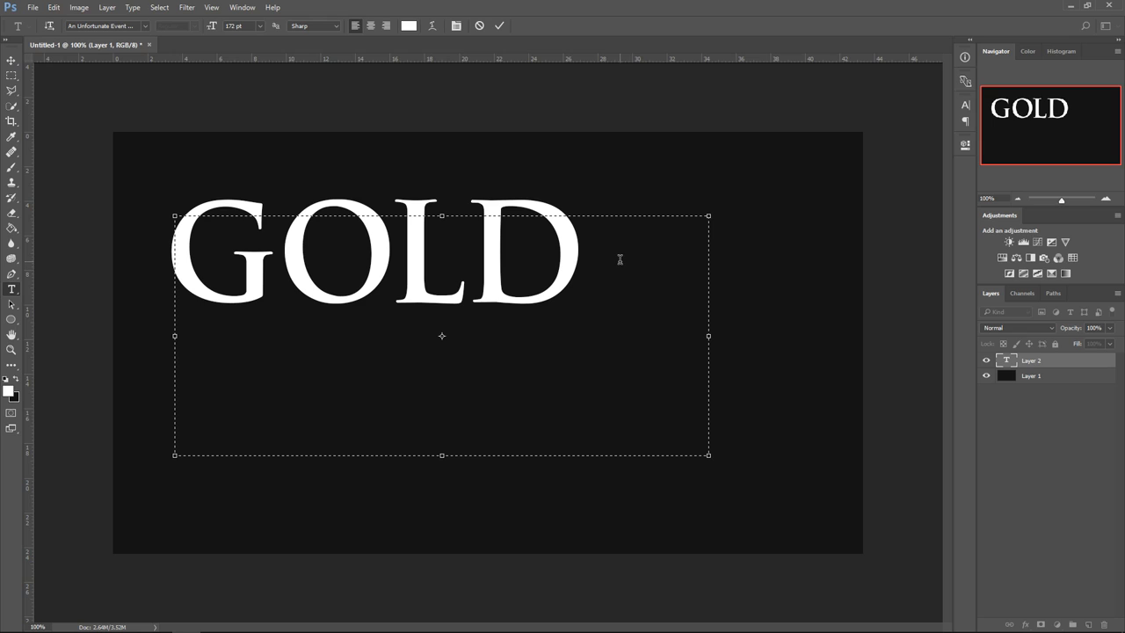
- Set the tracking of the GOLD text to 100 and centre its reduced text box on the canvas
left_click_drag(620, 260, 233, 244)
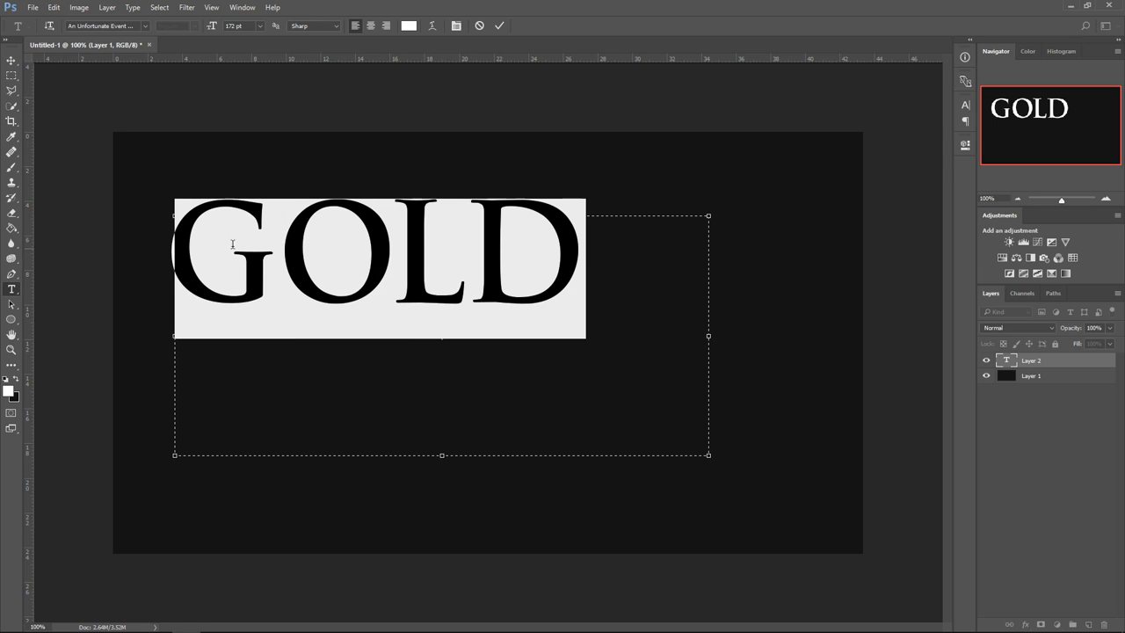
left_click(964, 107)
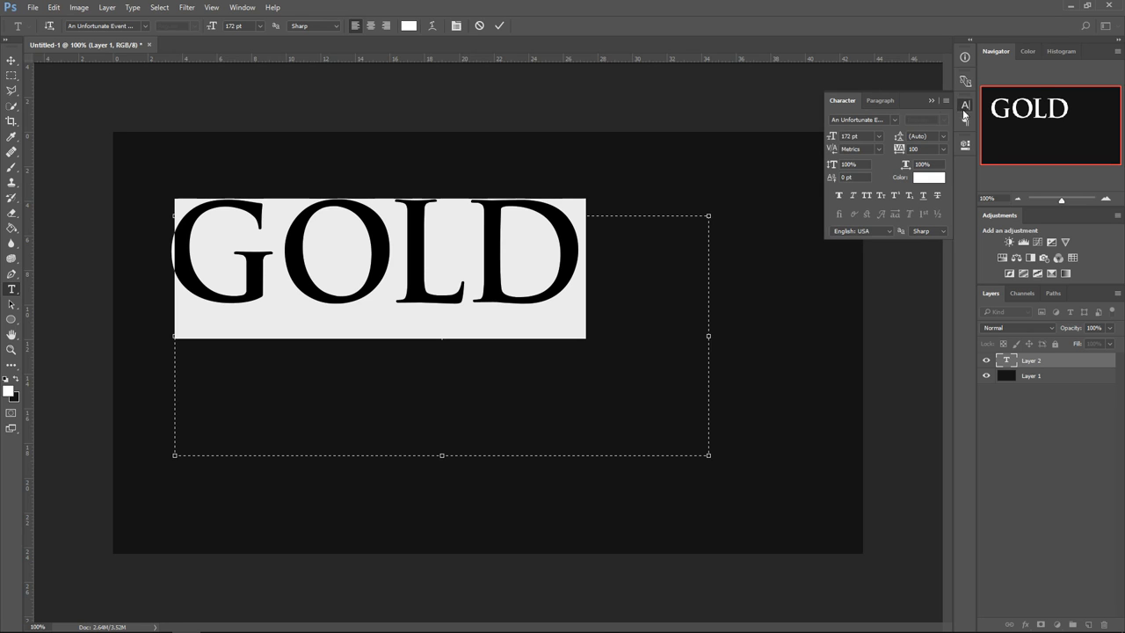
left_click(243, 8)
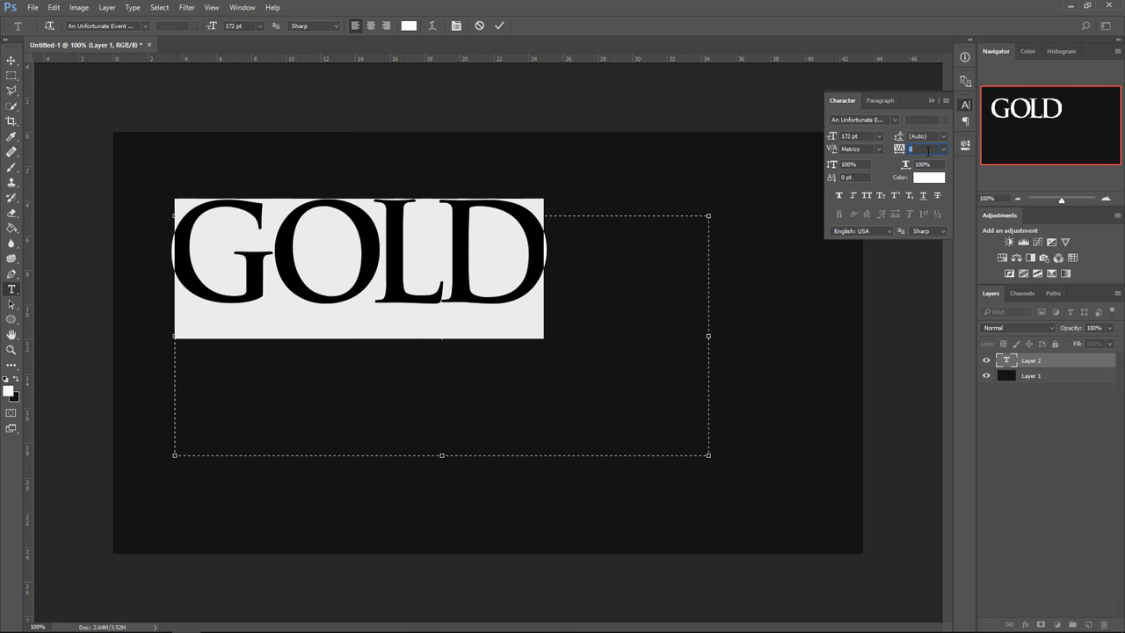
left_click(946, 148)
left_click(933, 318)
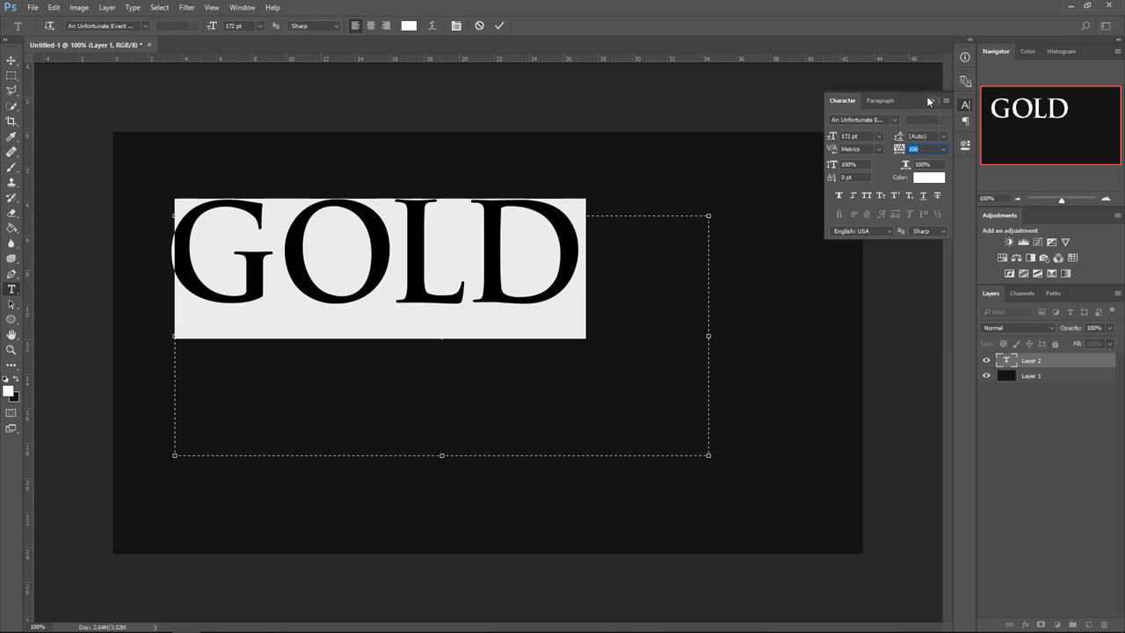
left_click(934, 101)
left_click_drag(708, 455, 583, 304)
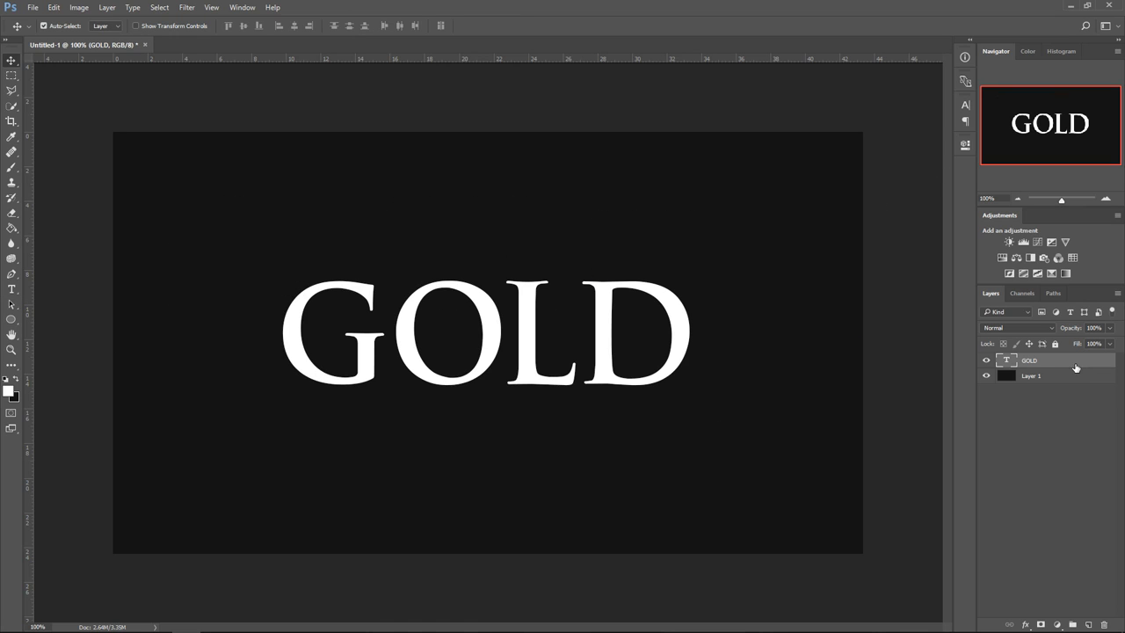
- Enable Bevel & Emboss, Inner Shadow, Color Overlay and Drop Shadow in the GOLD layer's style
right_click(1056, 362)
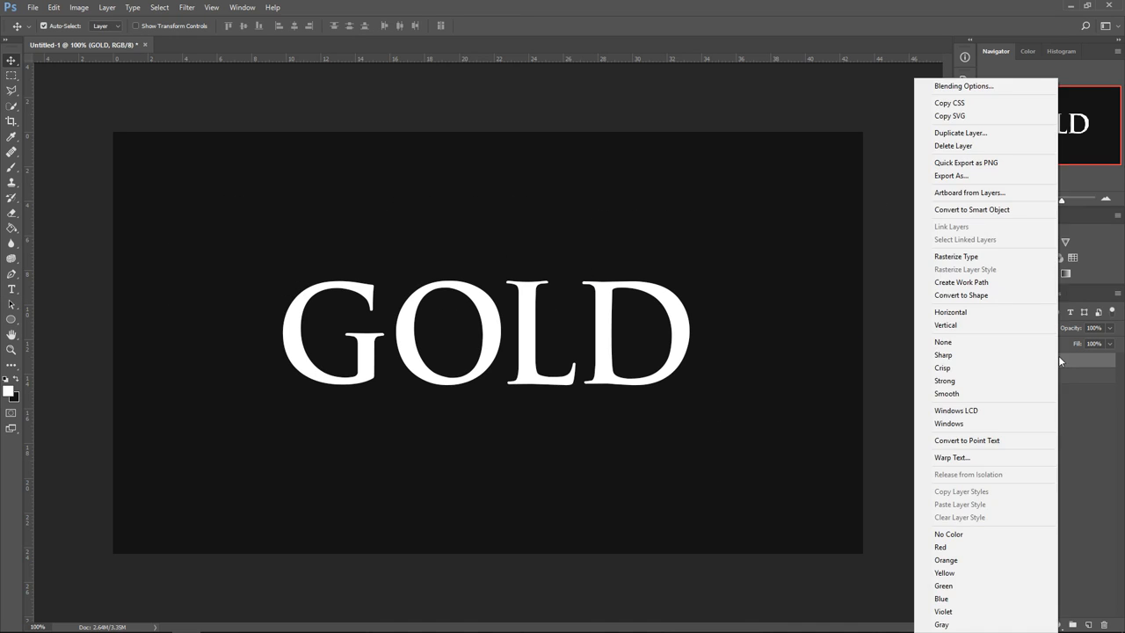
left_click(976, 88)
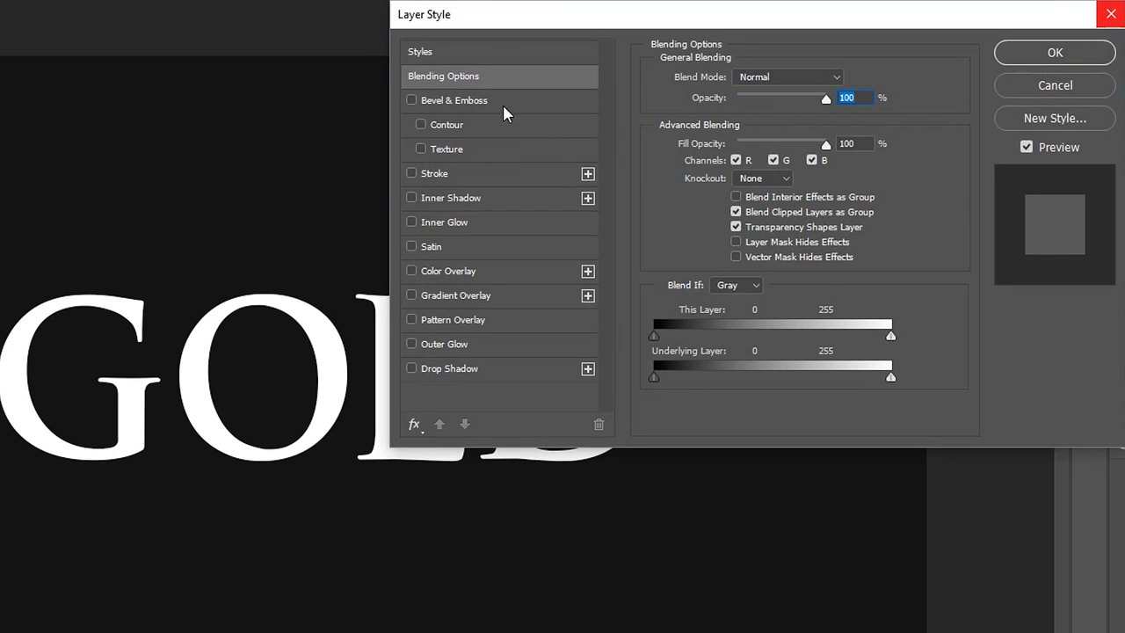
left_click(412, 100)
left_click(411, 198)
left_click(412, 271)
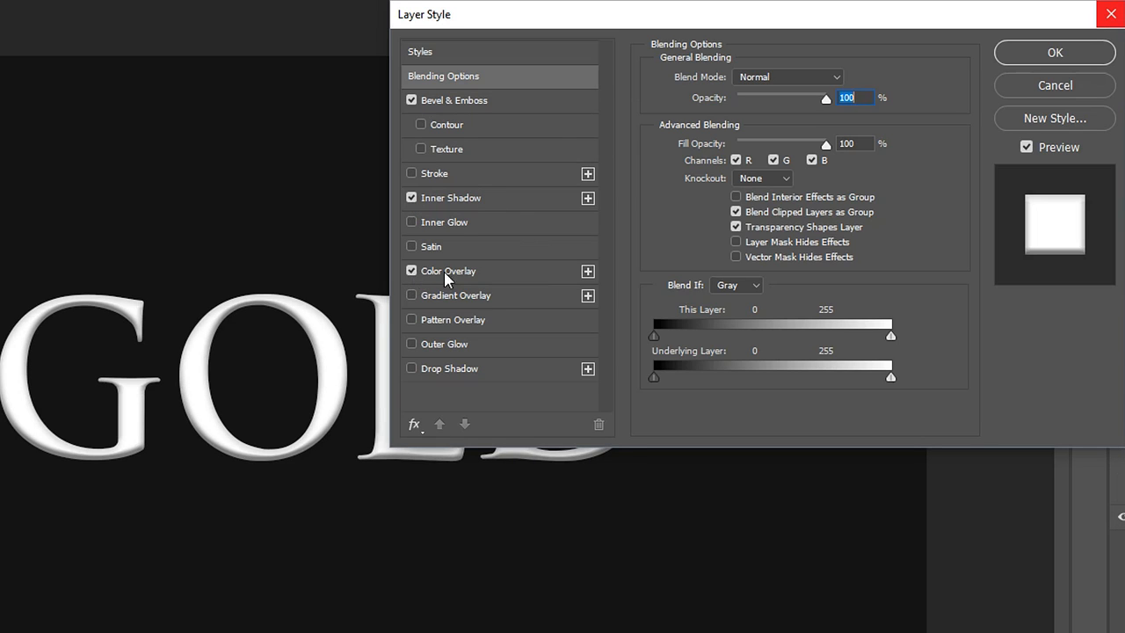
left_click(412, 371)
- Set the bevel's structure to the Chisel Hard technique with 300% depth and 20 px size
left_click(455, 101)
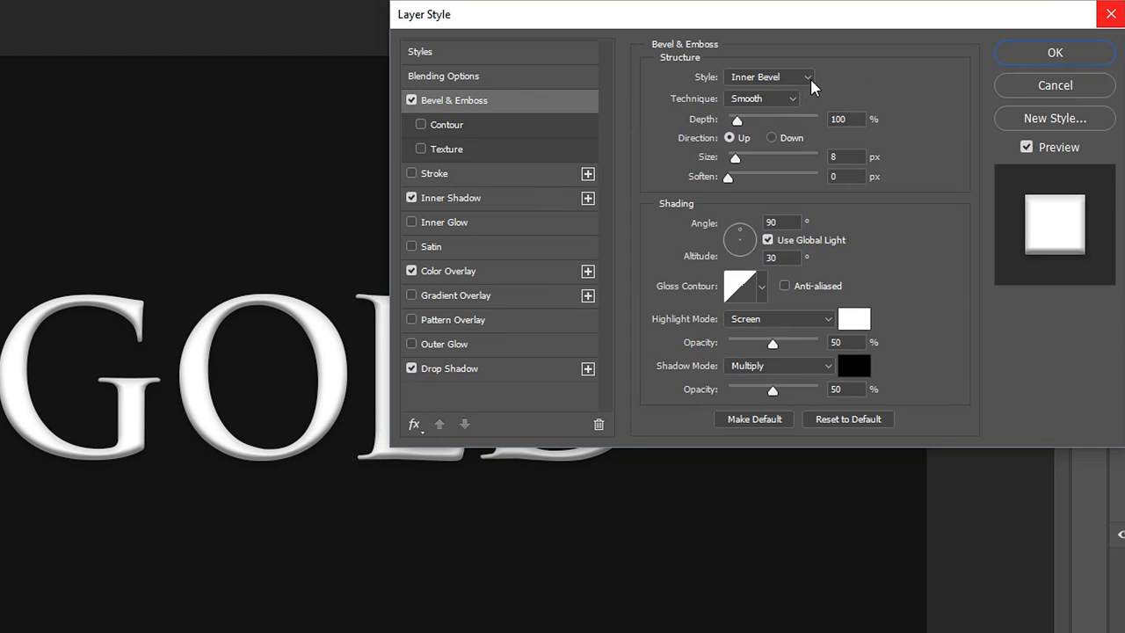
left_click(752, 101)
left_click(749, 126)
double_click(845, 118)
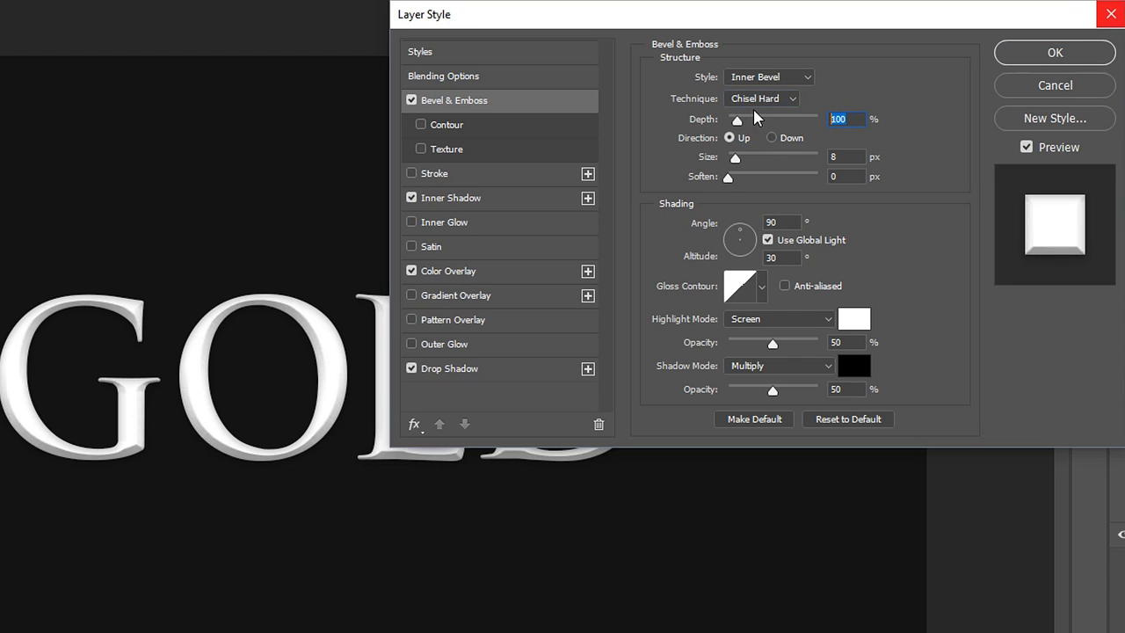
type("300")
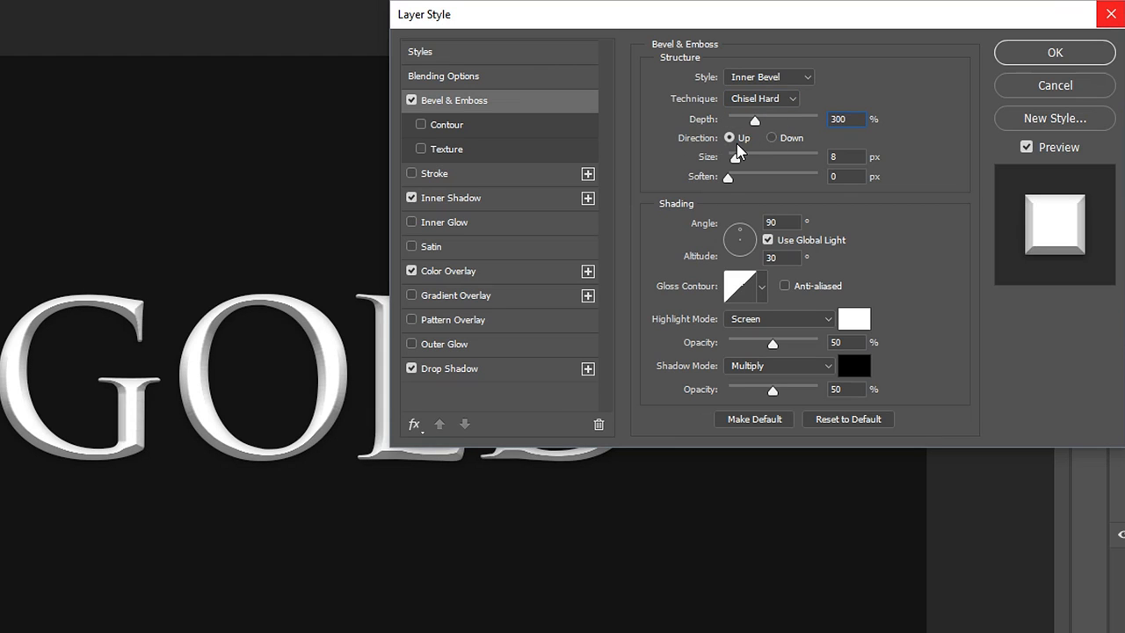
left_click(737, 155)
type("20")
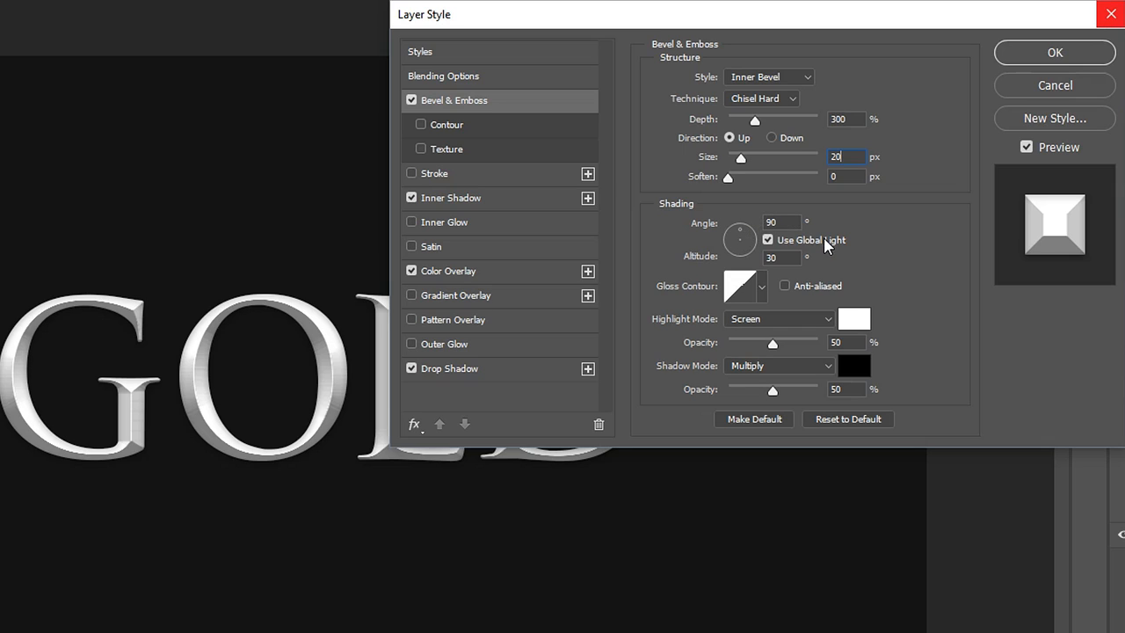
- Set the bevel shading's altitude to 35° with global light on, and choose the single-peak gloss contour
left_click(767, 239)
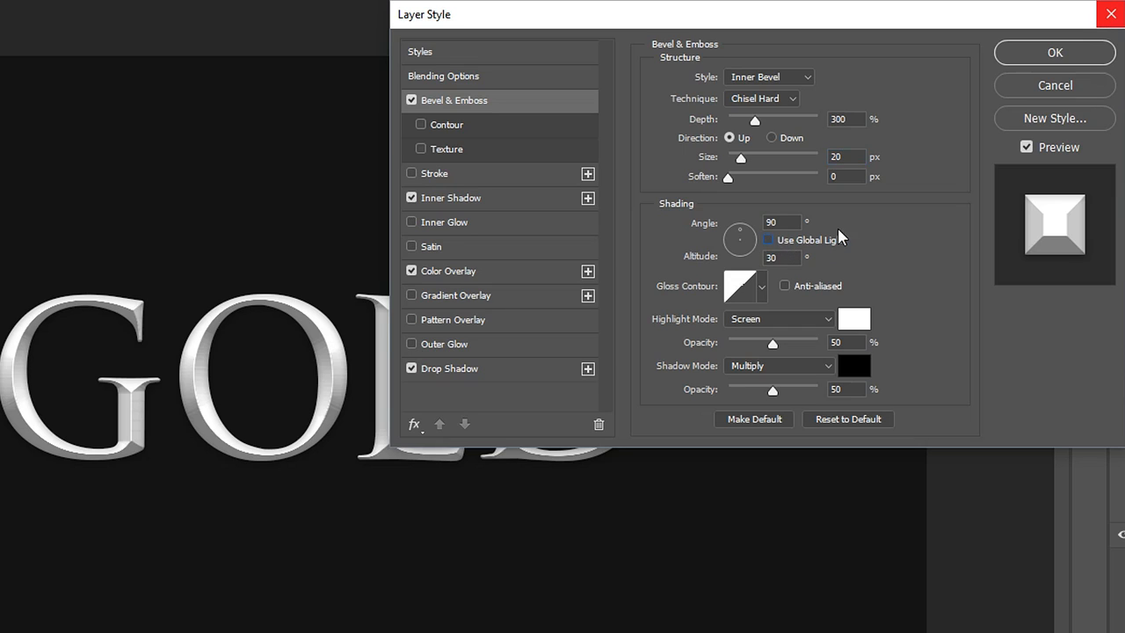
left_click(768, 239)
double_click(788, 258)
type("35")
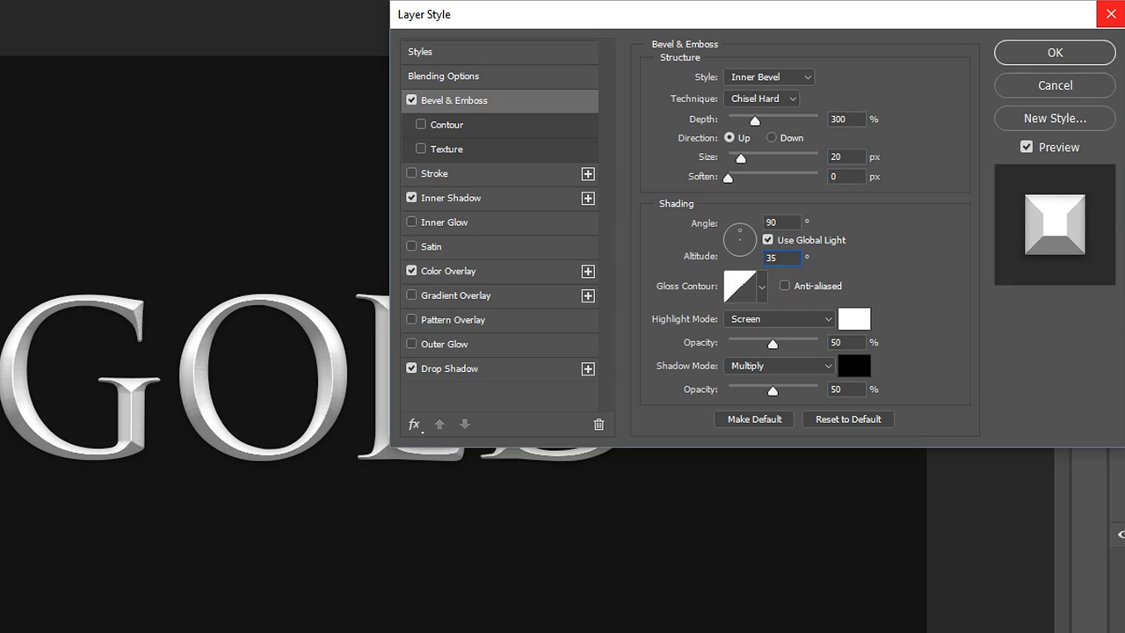
left_click(761, 287)
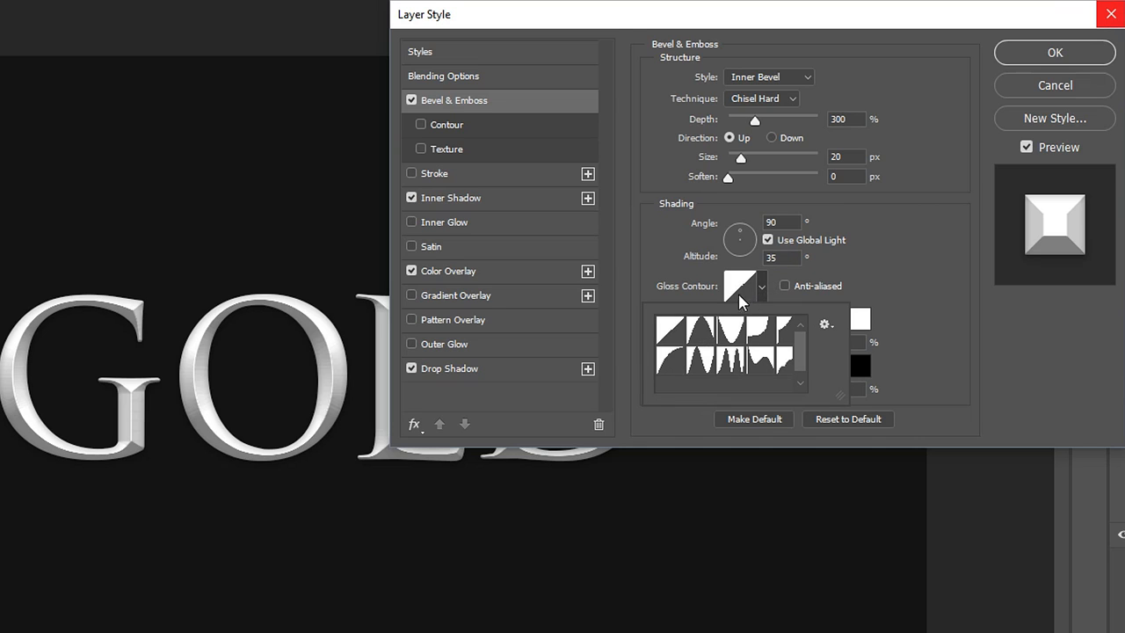
left_click(705, 334)
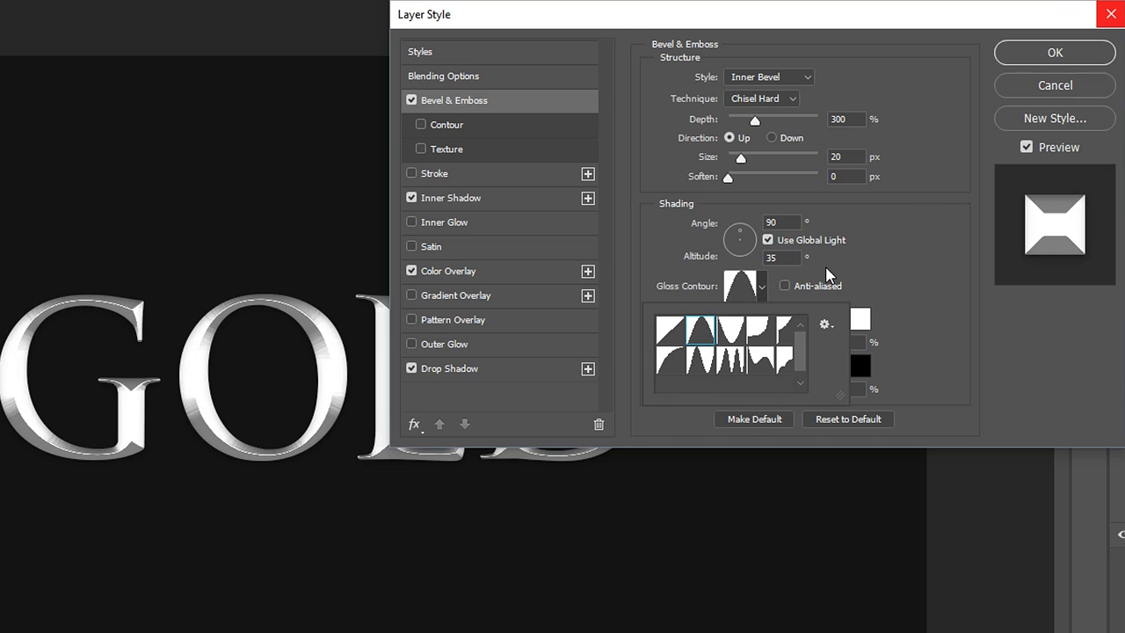
left_click(828, 274)
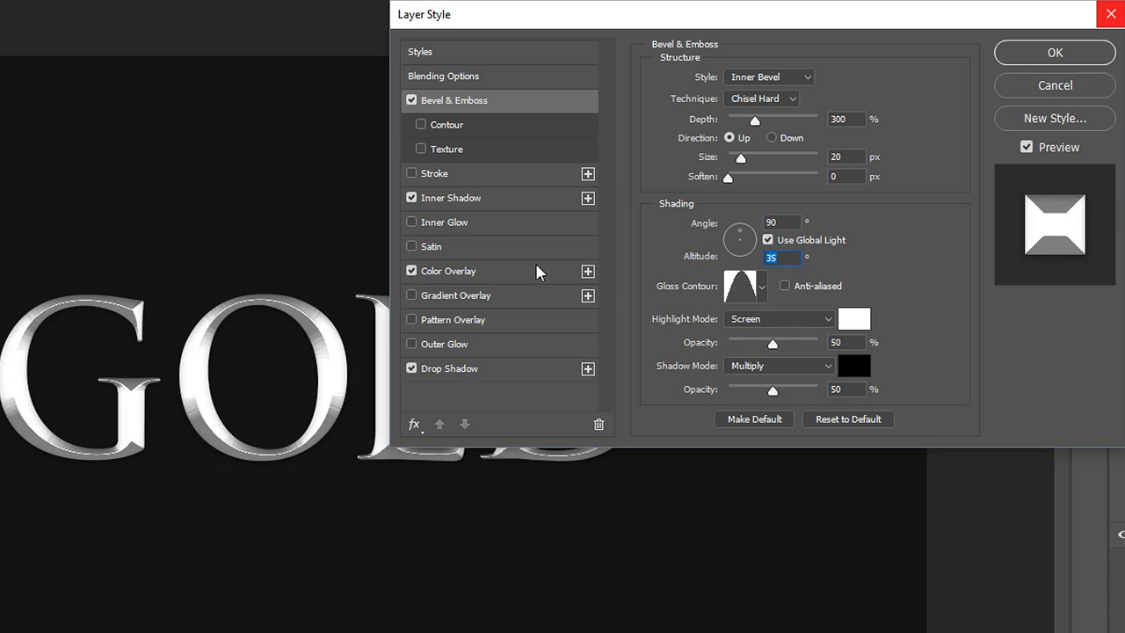
left_click(785, 286)
- Set the bevel's highlight to Linear Dodge (Add) at 64% opacity and its shadow opacity to 60%
left_click(779, 321)
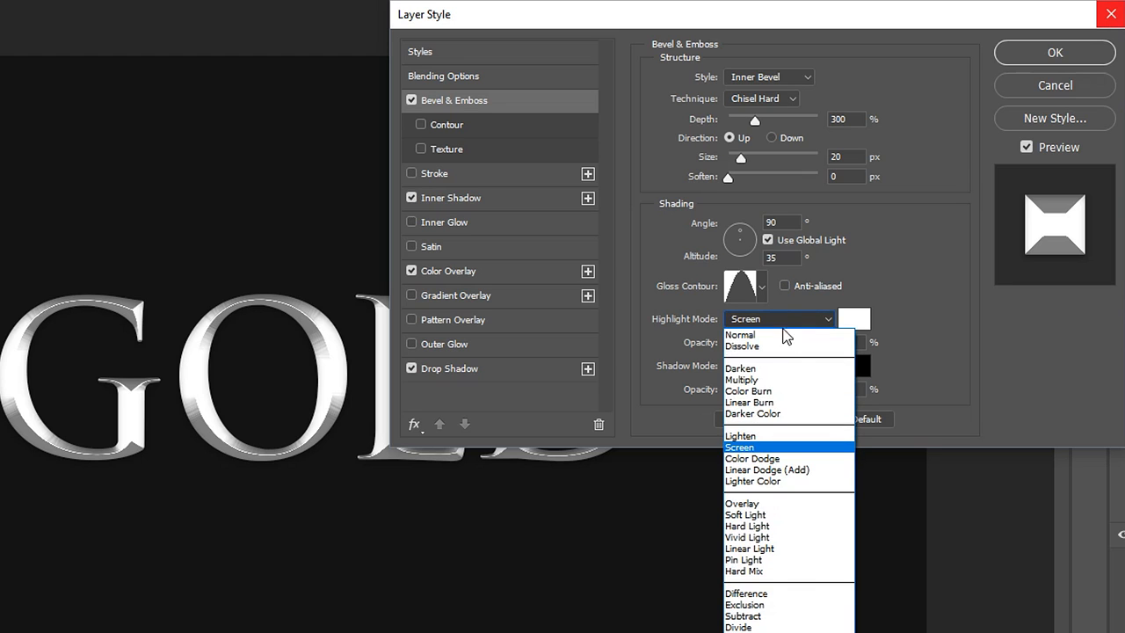
left_click(764, 470)
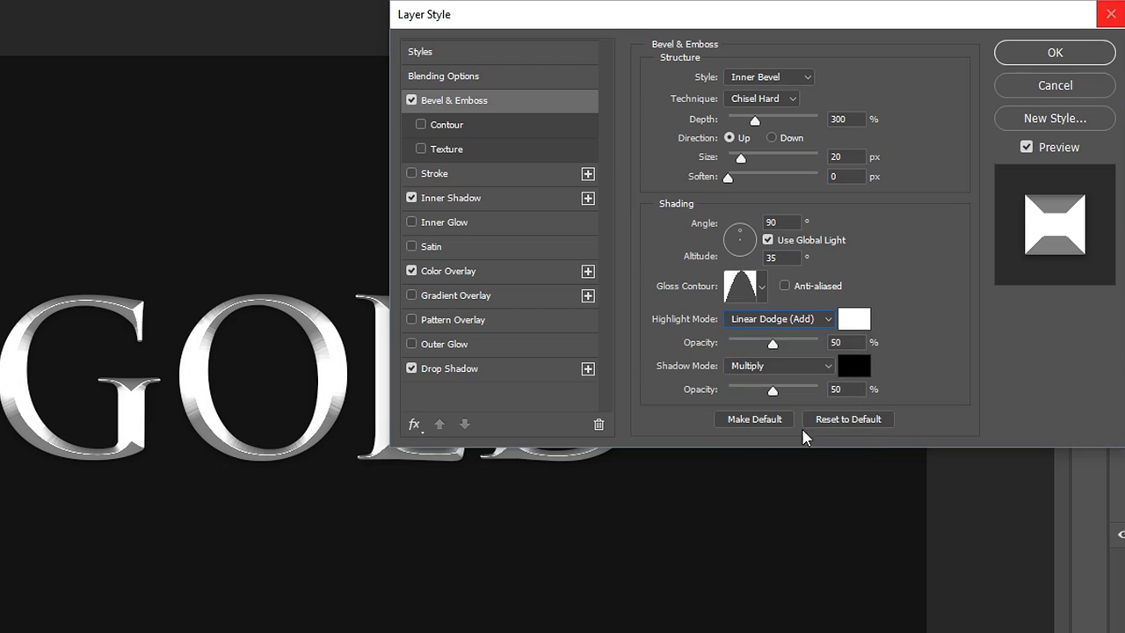
double_click(855, 343)
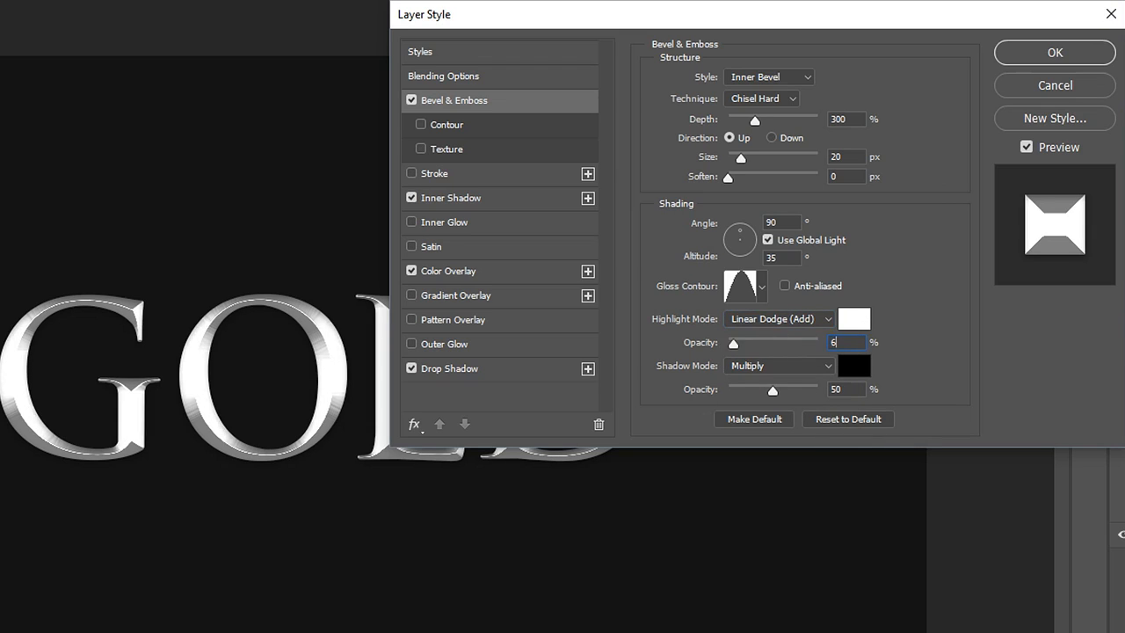
type("64")
double_click(832, 389)
type("60")
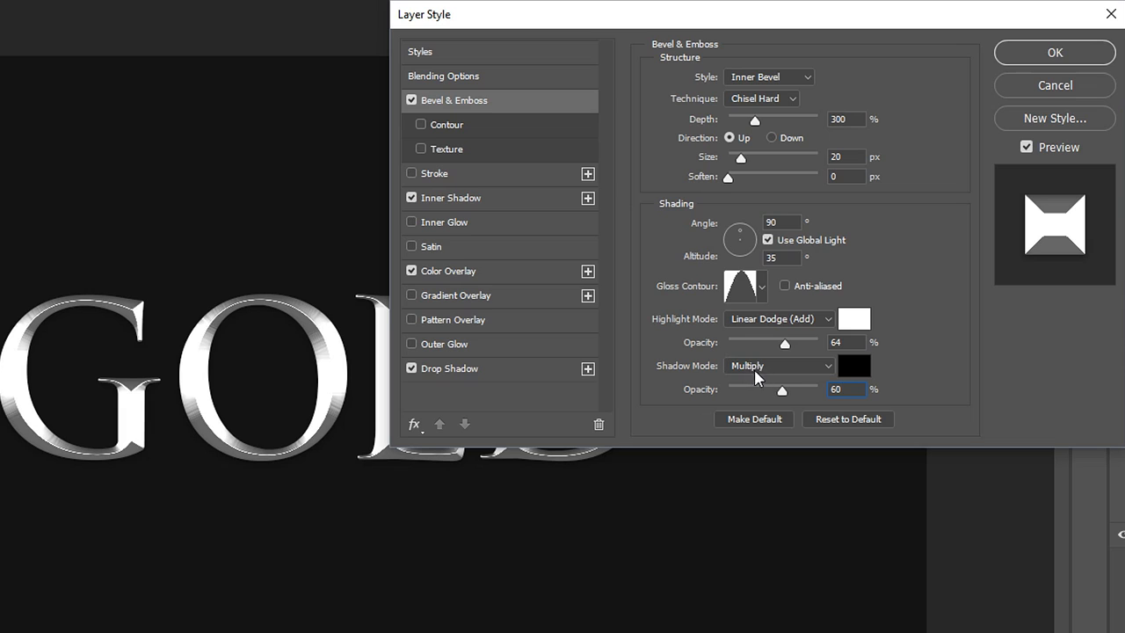
- Set the inner shadow's blend mode to Normal, with 40% opacity and a distance of 6 px
left_click(451, 197)
left_click(832, 102)
type("40")
left_click(773, 81)
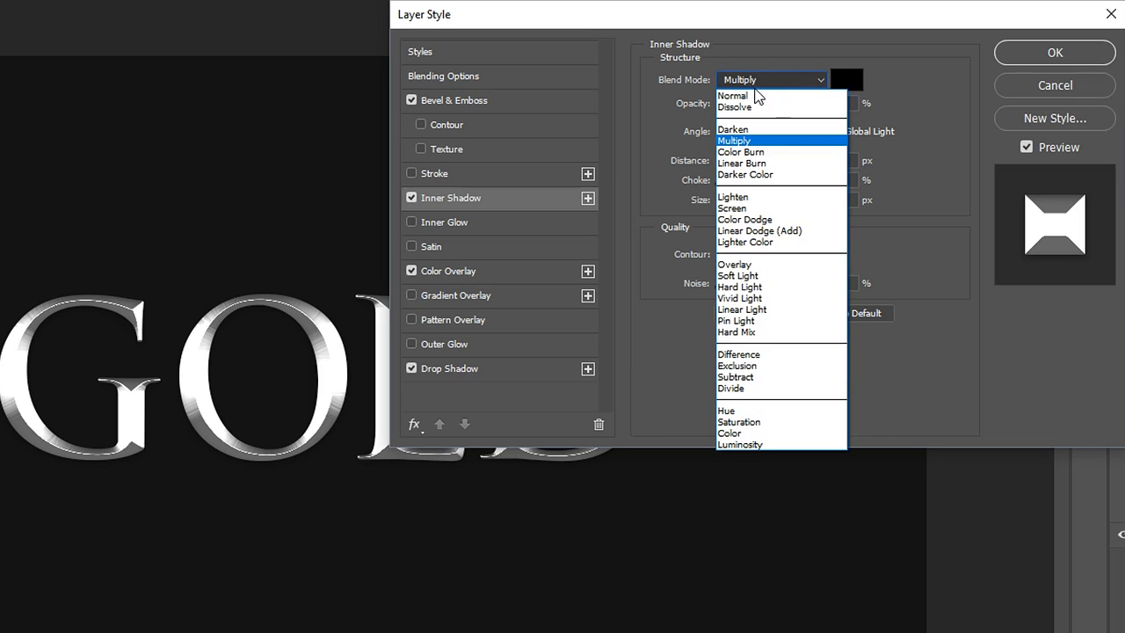
left_click(756, 92)
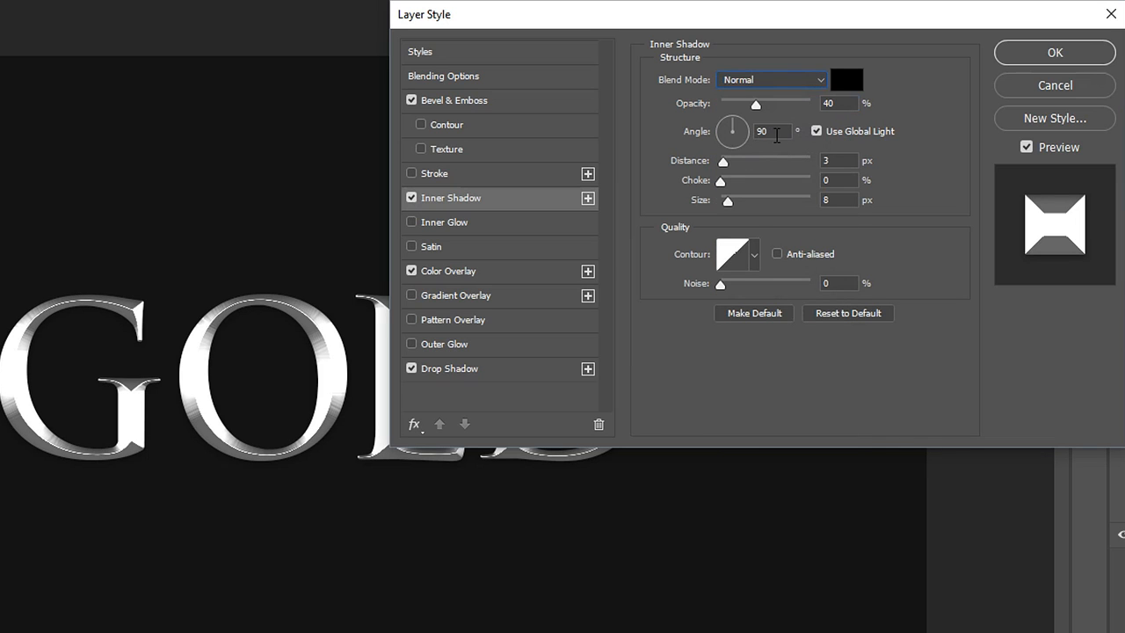
left_click_drag(831, 161, 761, 152)
type("4")
type("6")
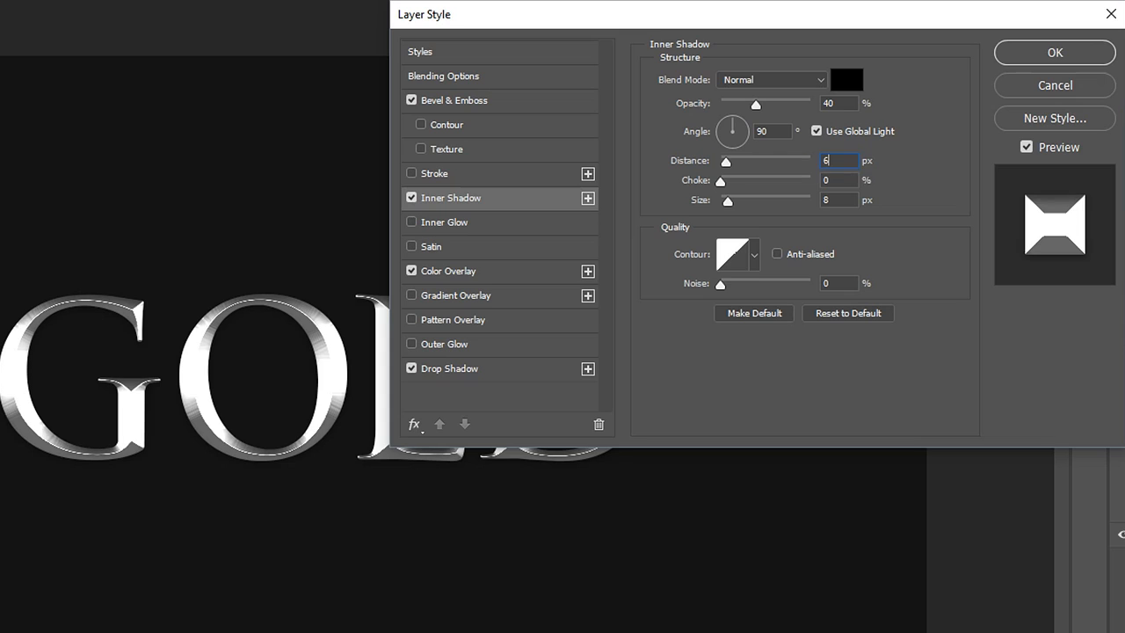
- Set the inner shadow's size to 8 px and choose the rounded, convex quarter-arc contour
left_click(847, 201)
type("8")
left_click(754, 253)
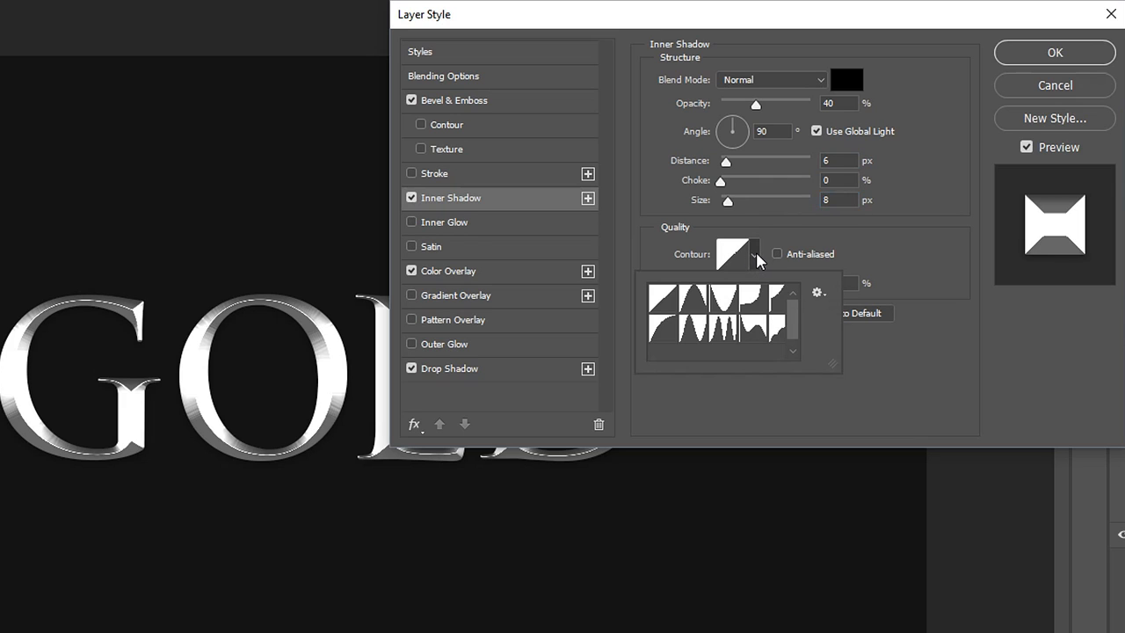
left_click(668, 334)
left_click(904, 226)
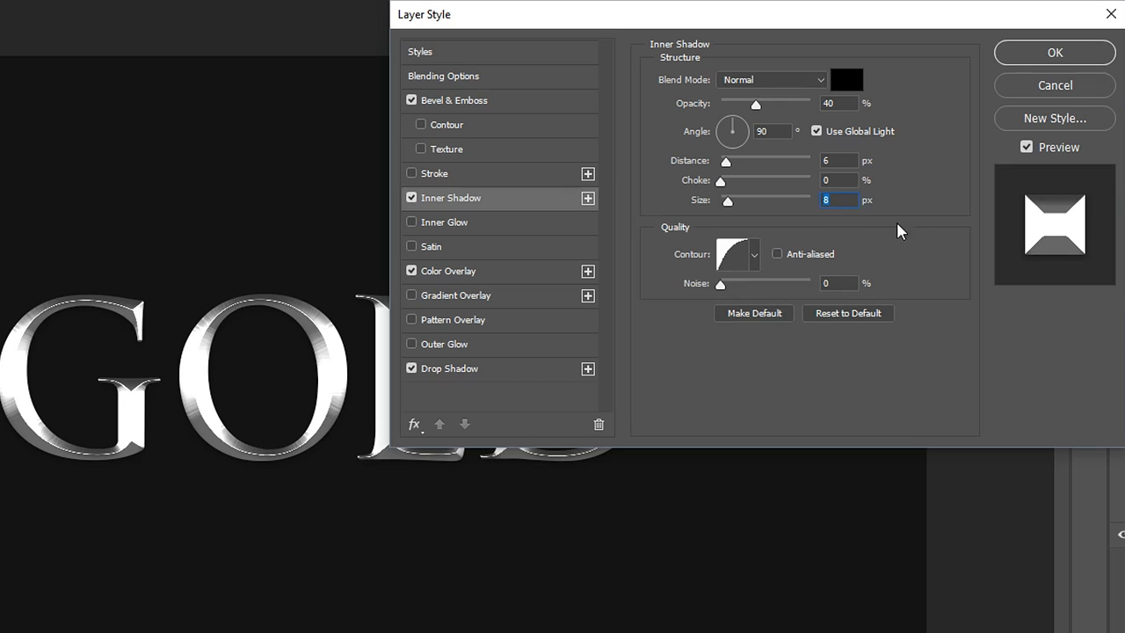
- Change the text's color overlay to the orange-gold color #ff9c00
left_click(482, 271)
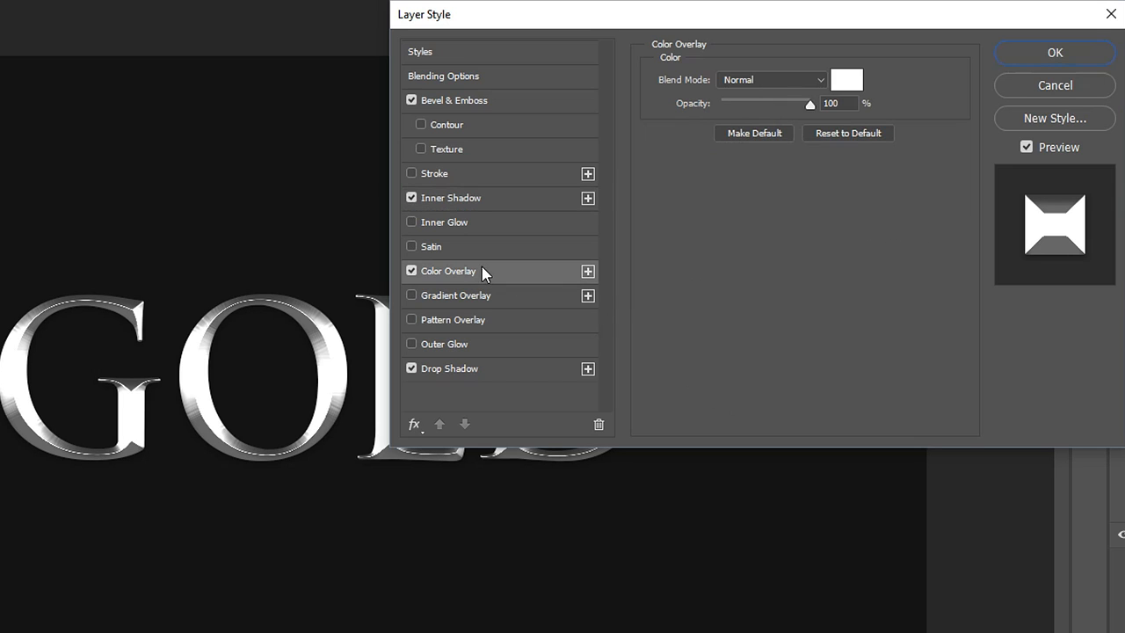
left_click(847, 81)
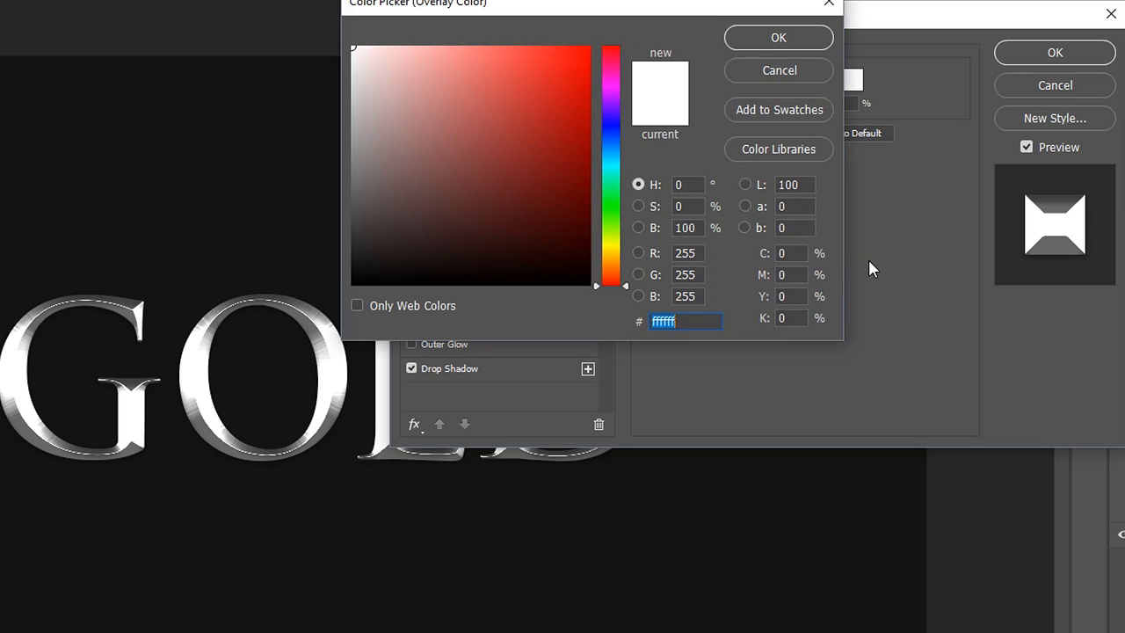
type("ff")
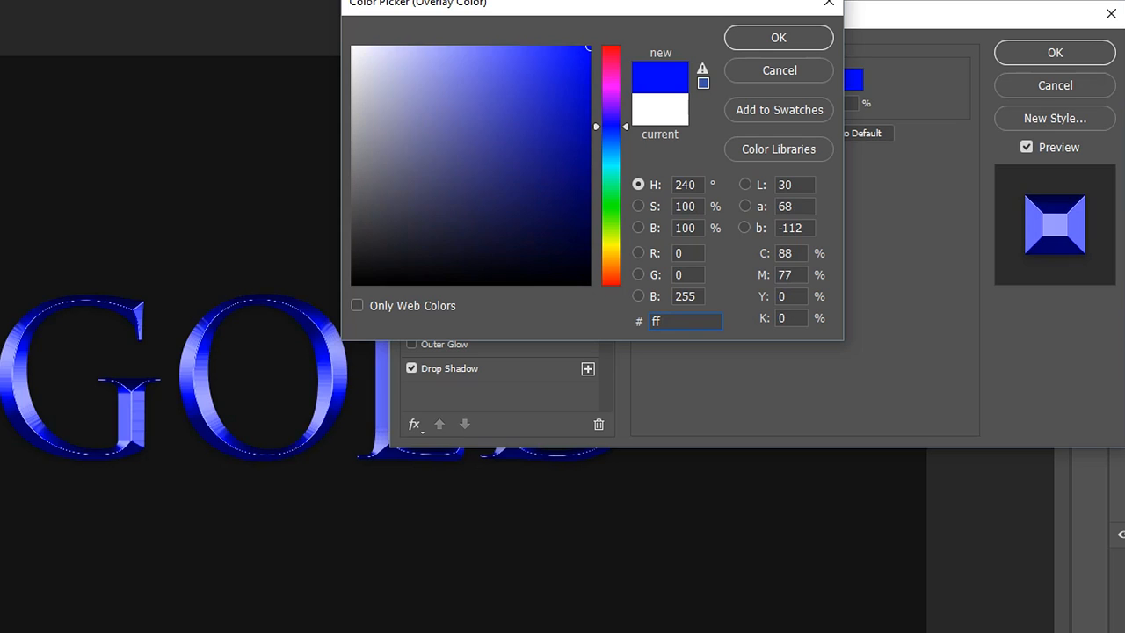
type("9c")
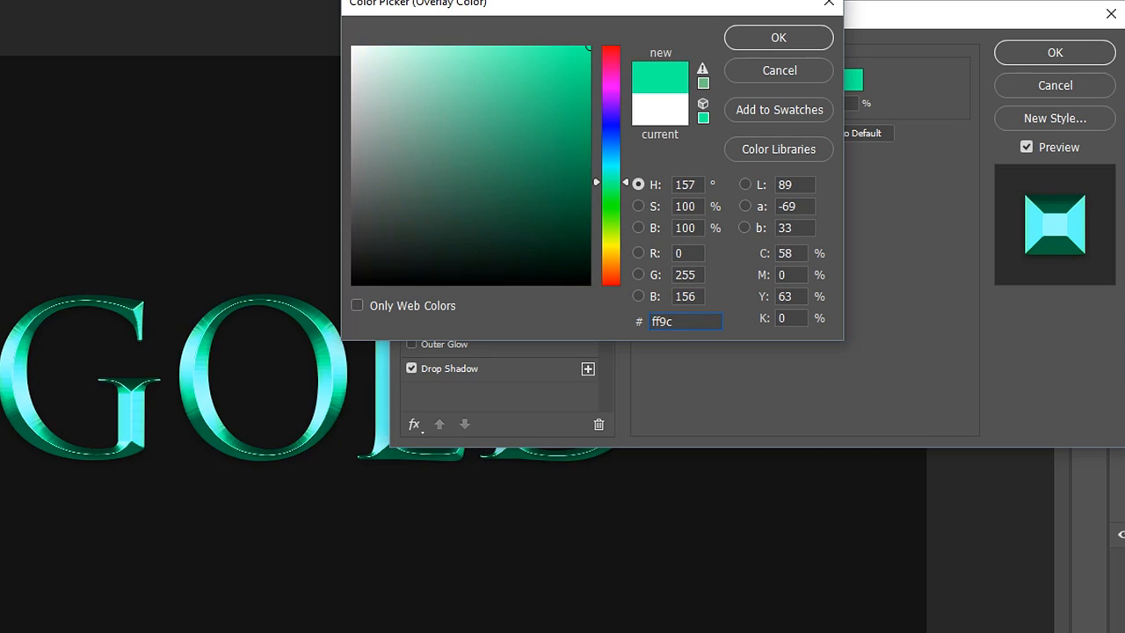
type("00")
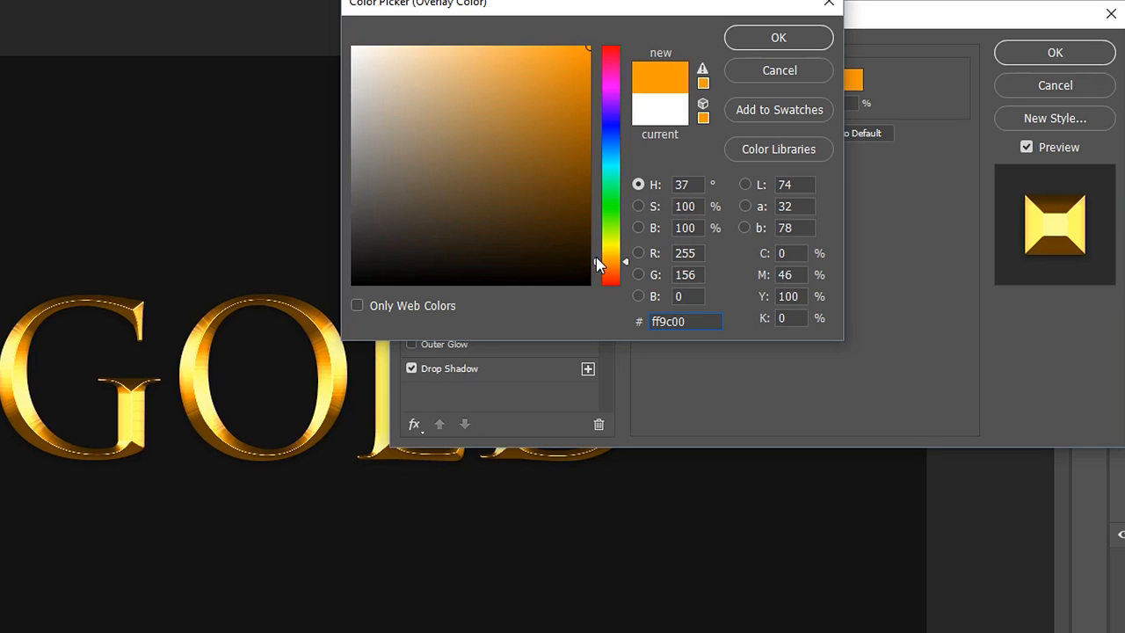
left_click(779, 38)
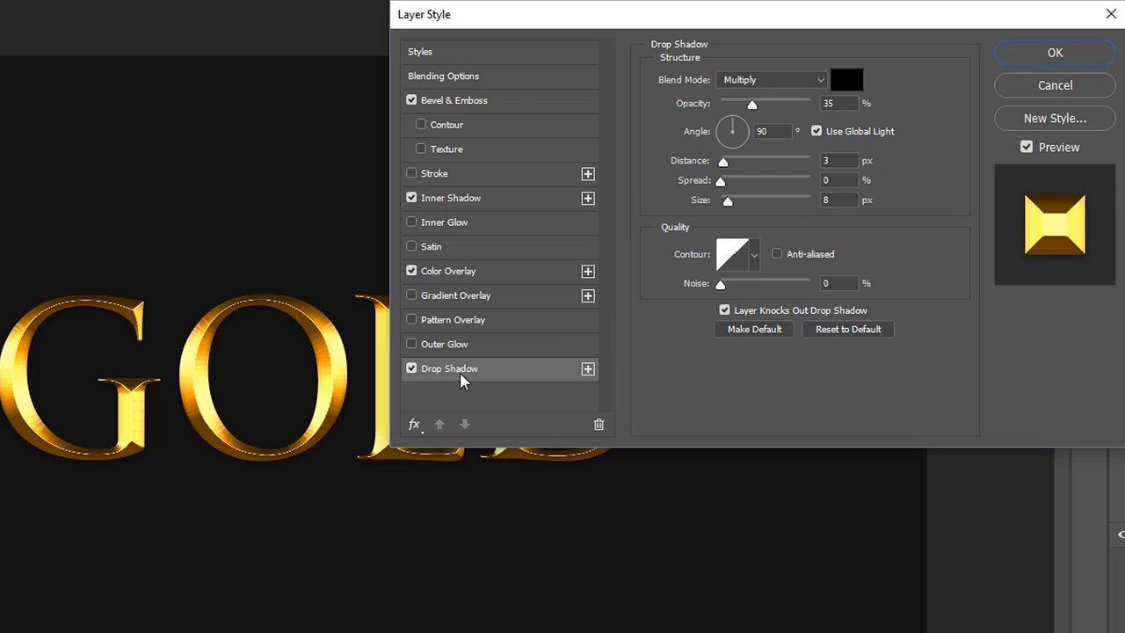
- Set the drop shadow's opacity to 80% and its distance to 0 px
double_click(830, 103)
type("80")
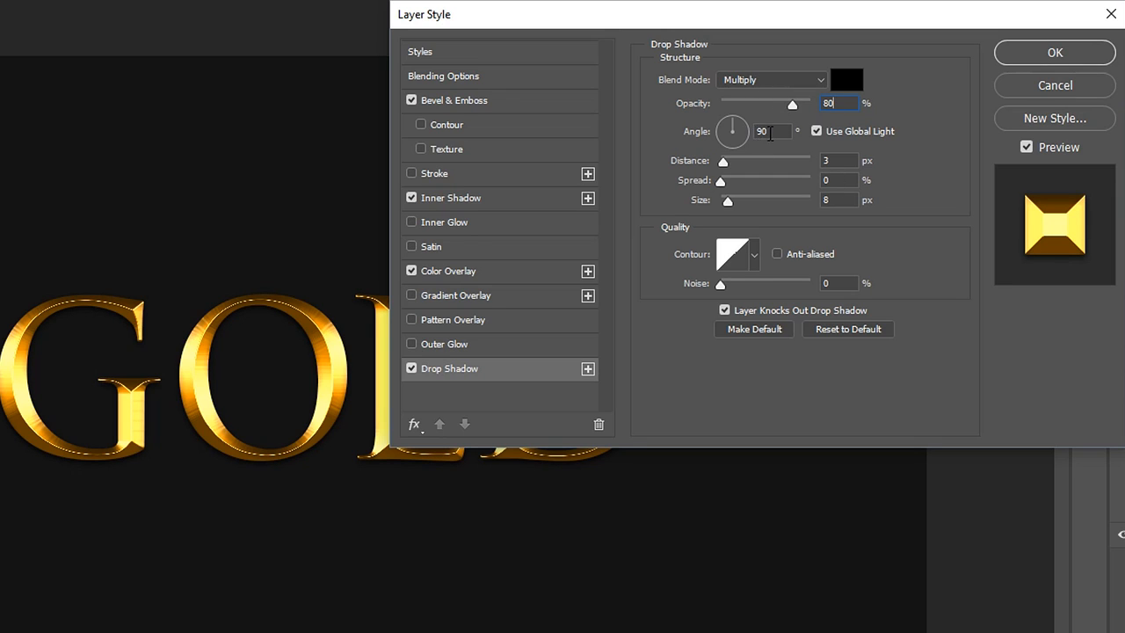
left_click_drag(723, 163, 697, 166)
- Set the drop shadow's size to 28 px and apply the layer styles to the GOLD text
left_click(857, 202)
left_click_drag(857, 202, 773, 202)
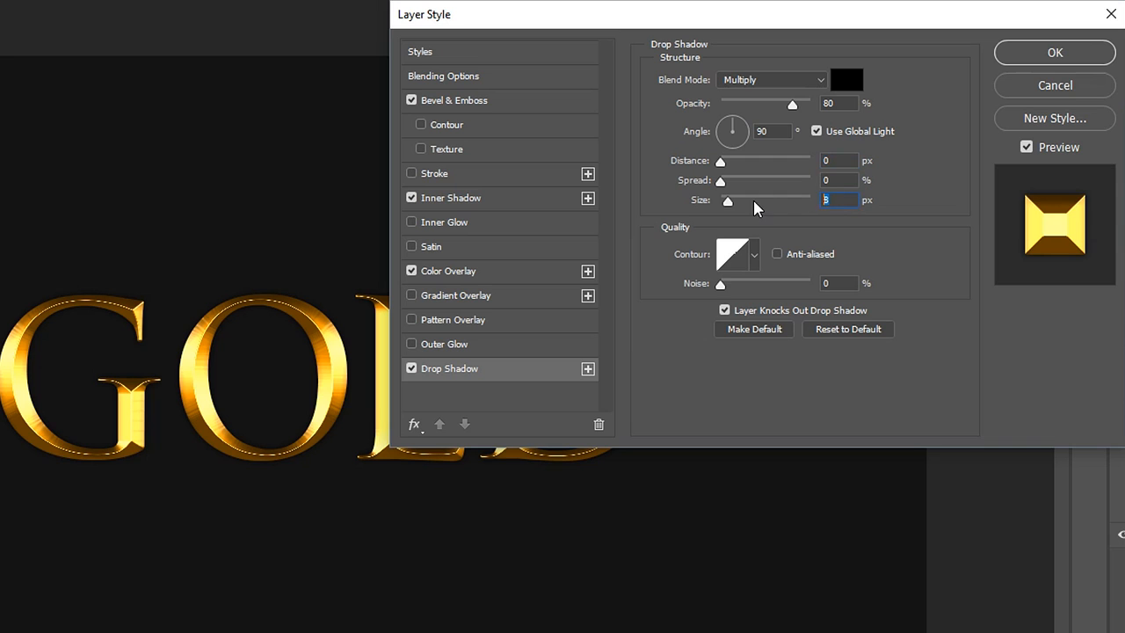
type("2")
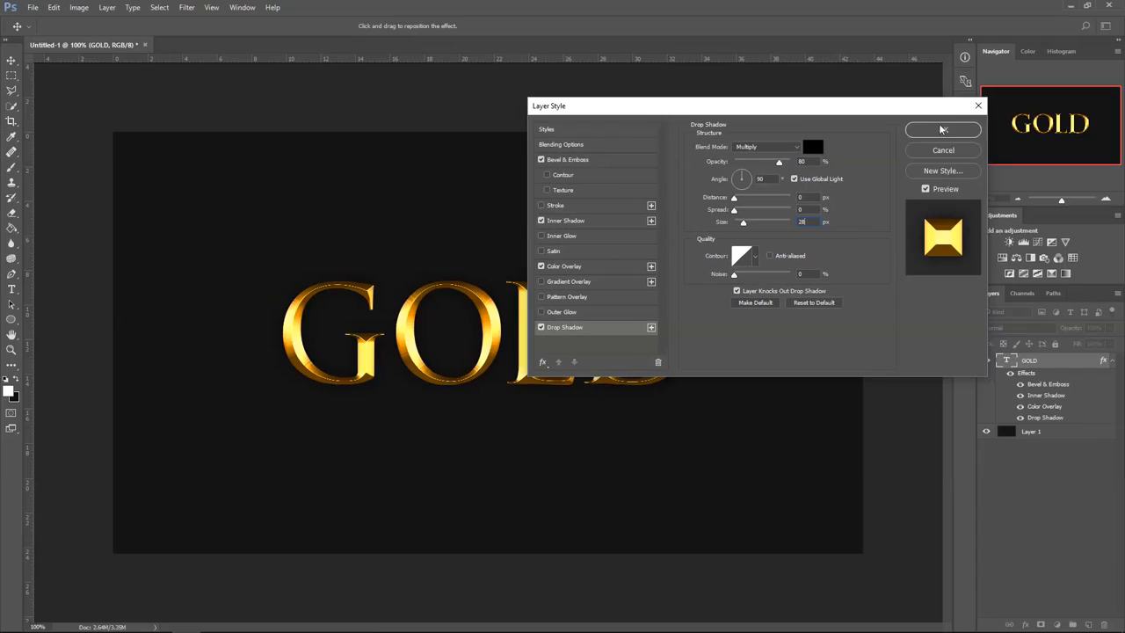
left_click(1055, 53)
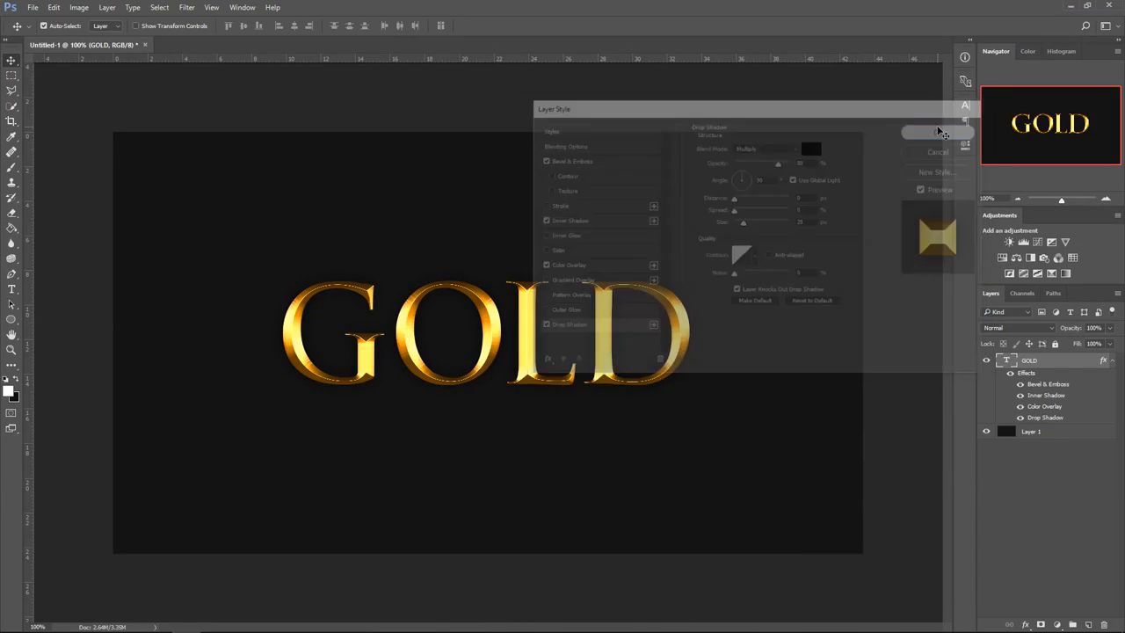